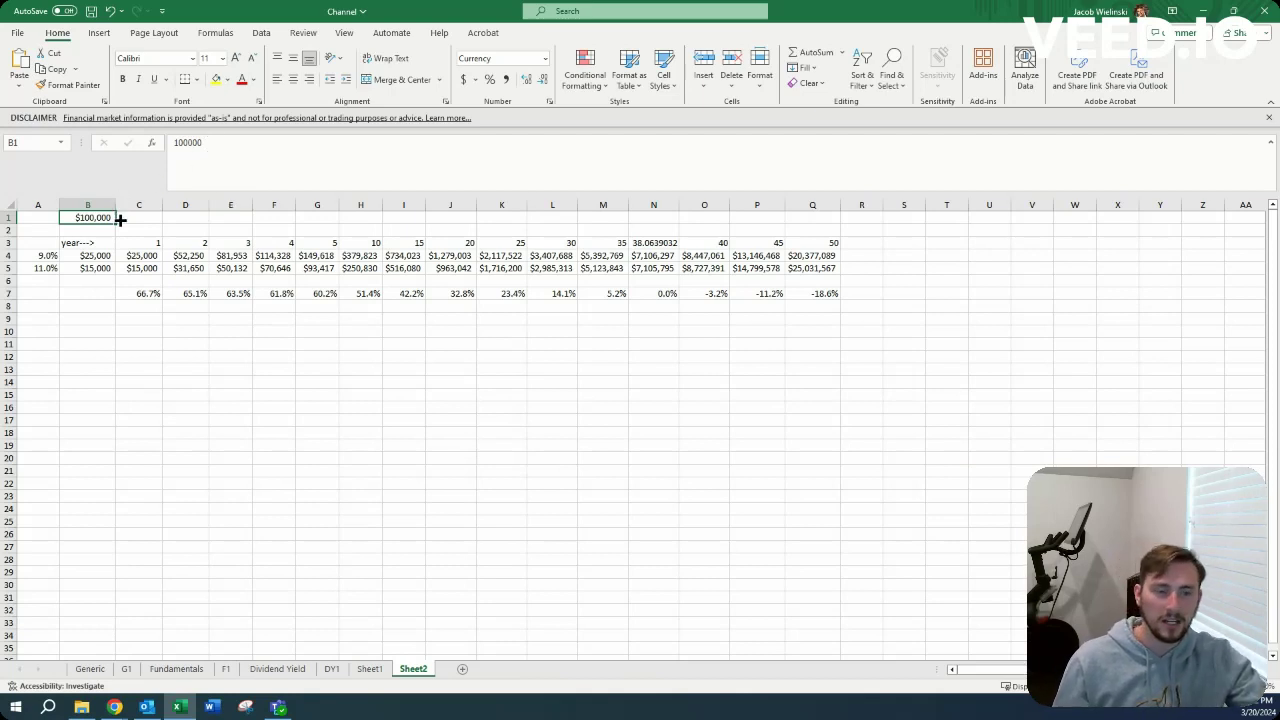
pyautogui.click(104, 256)
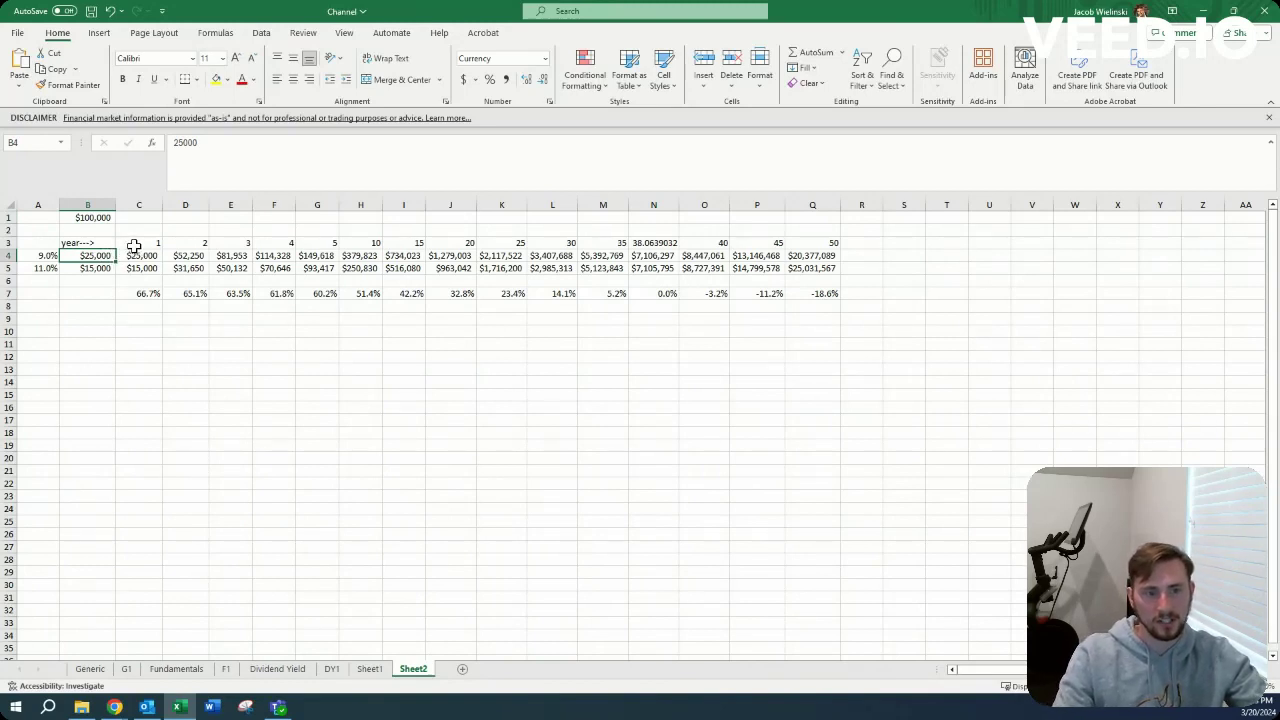
pyautogui.click(100, 266)
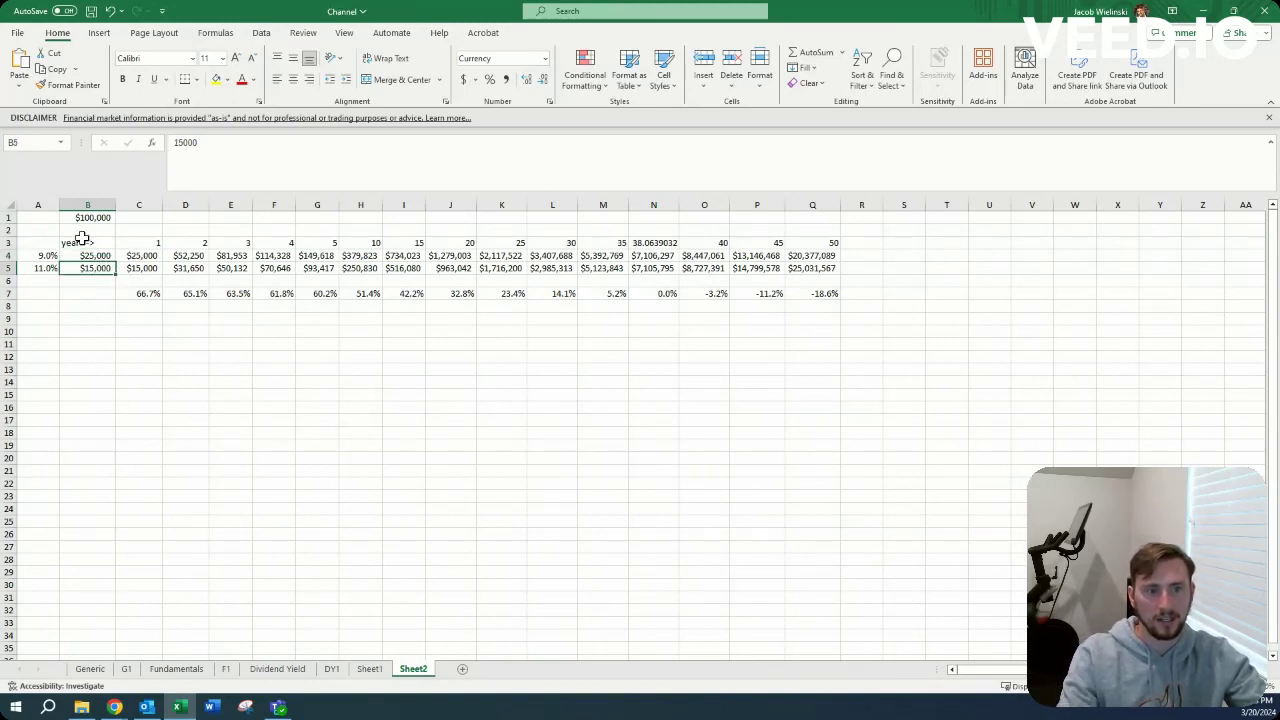
pyautogui.click(103, 256)
pyautogui.click(40, 256)
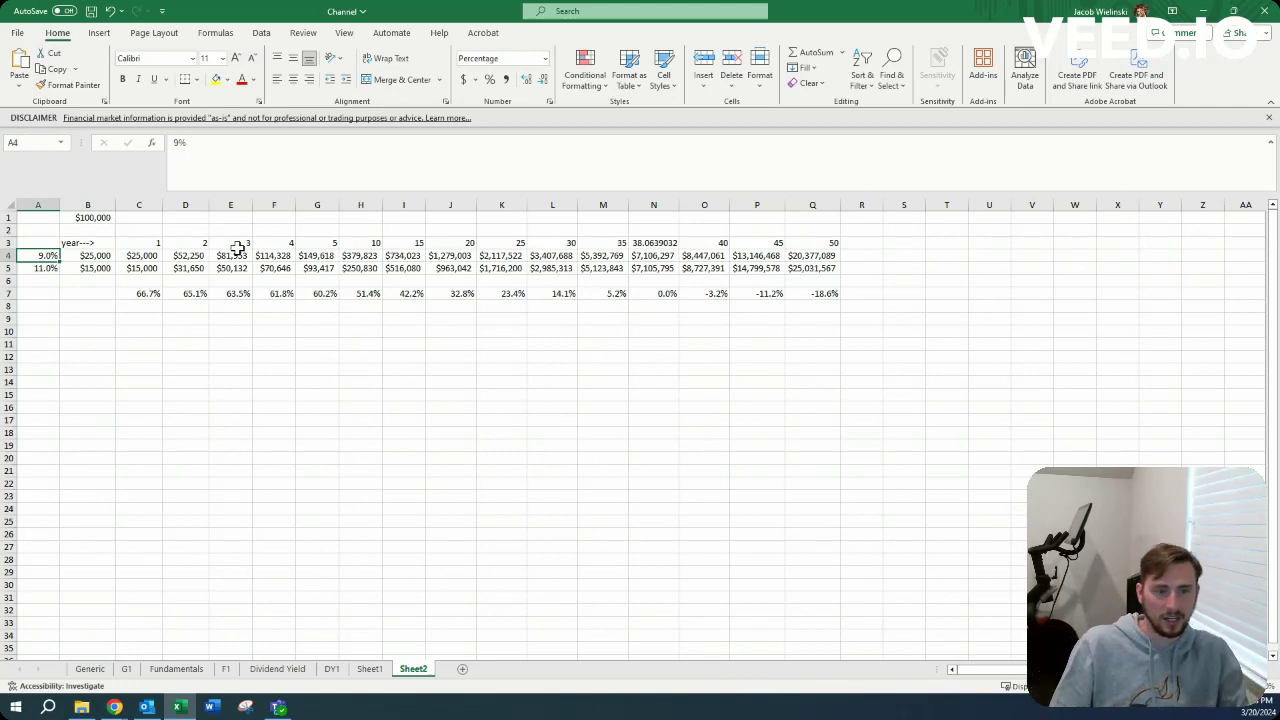
# - Set the second scenario's yearly contribution in B5 equal to the first scenario's with the formula =B4
pyautogui.click(101, 268)
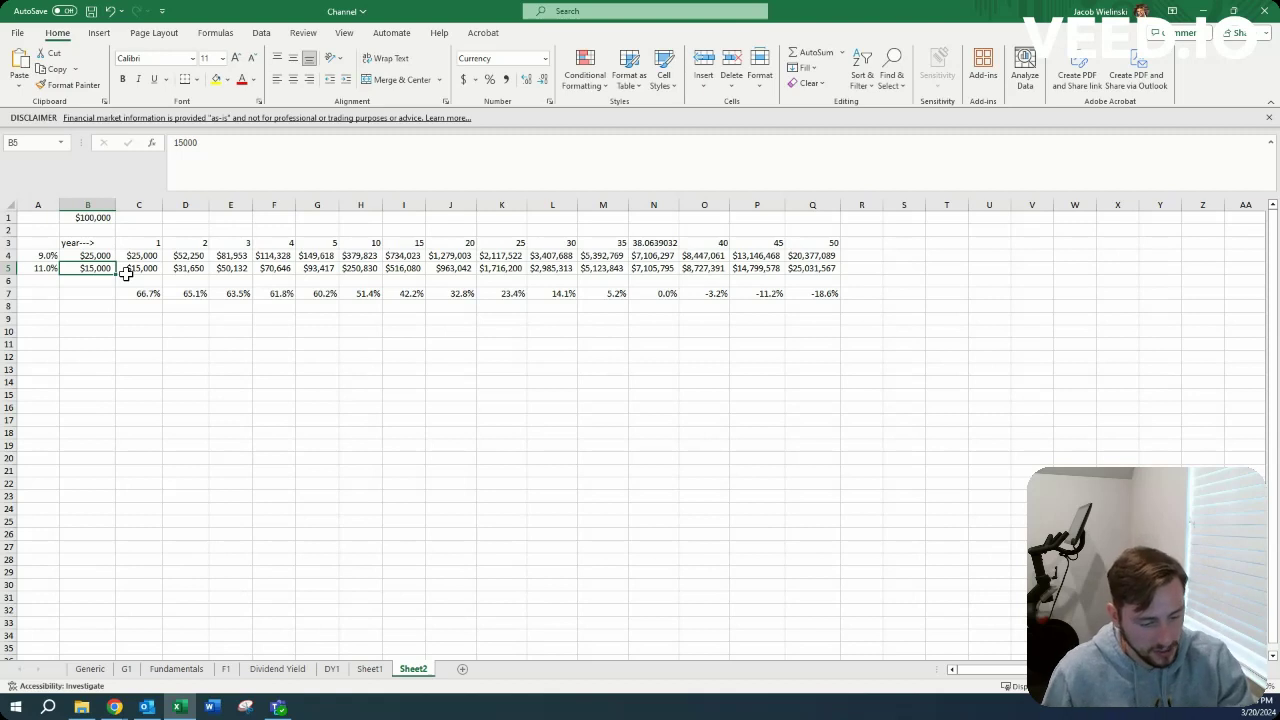
pyautogui.write('25000')
pyautogui.press('Return')
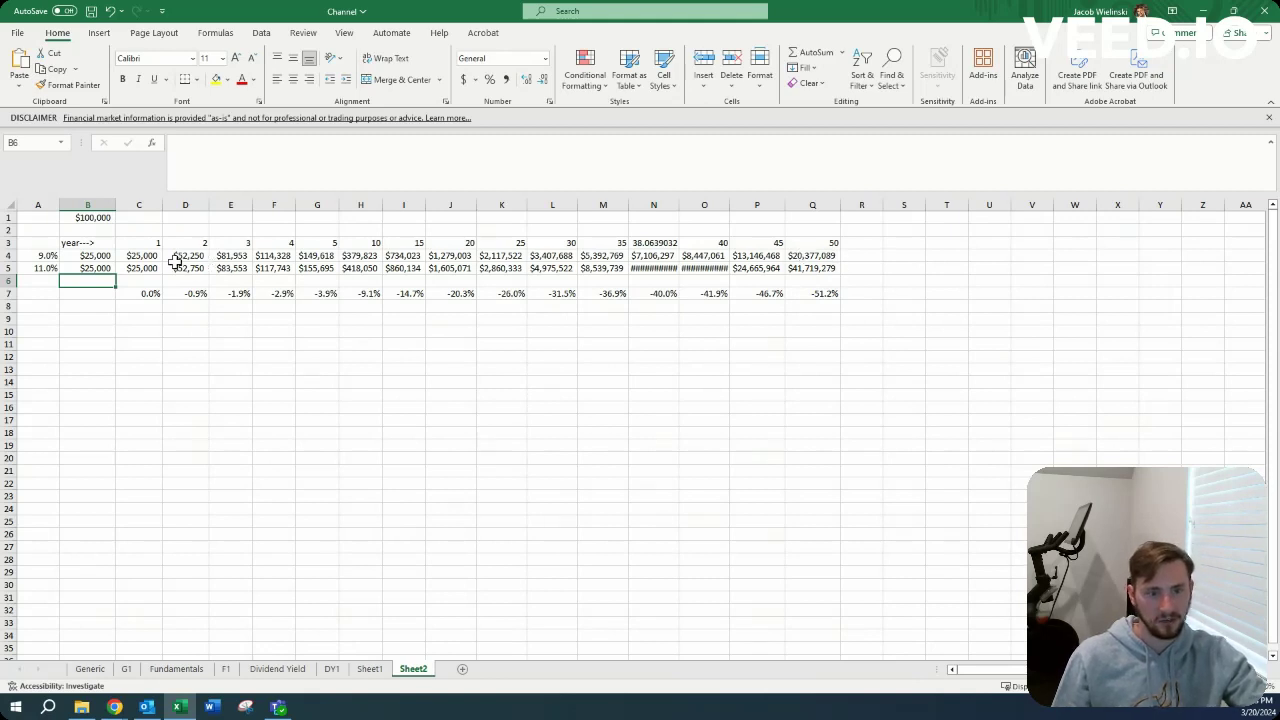
# - Set the second scenario's yearly contribution in B5 back to 15000
pyautogui.click(103, 268)
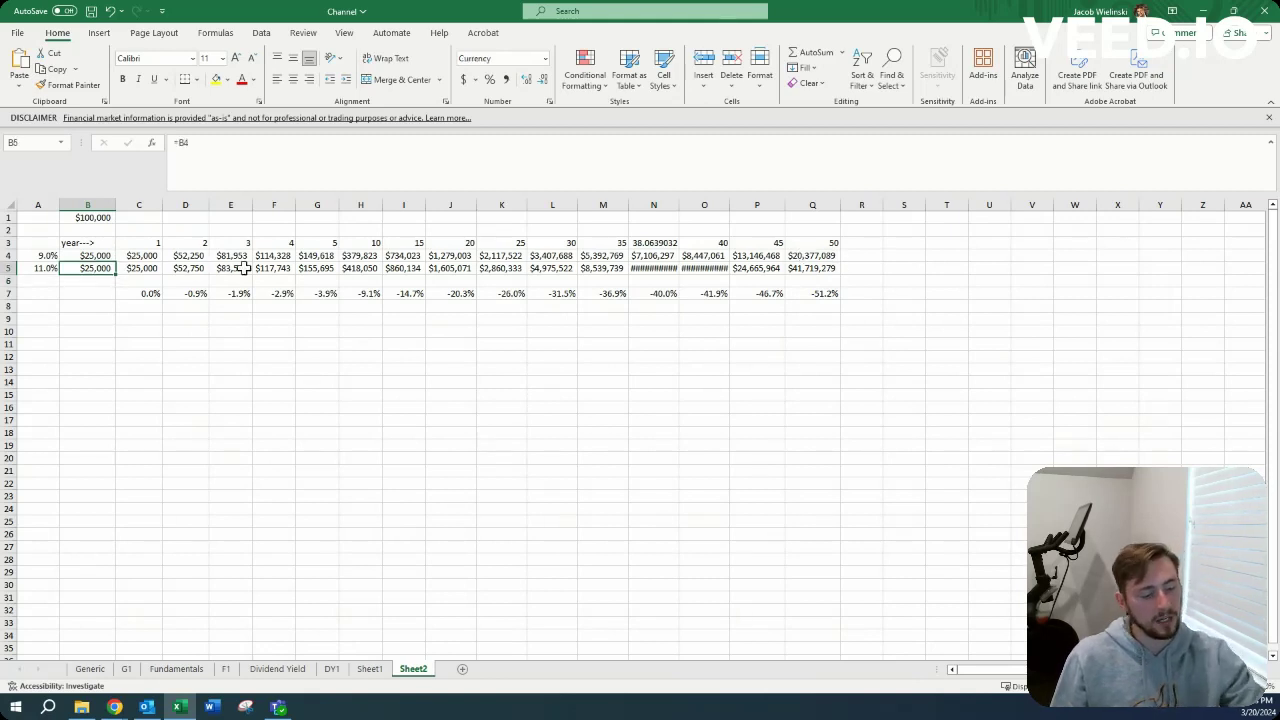
pyautogui.write('15000')
pyautogui.press('Return')
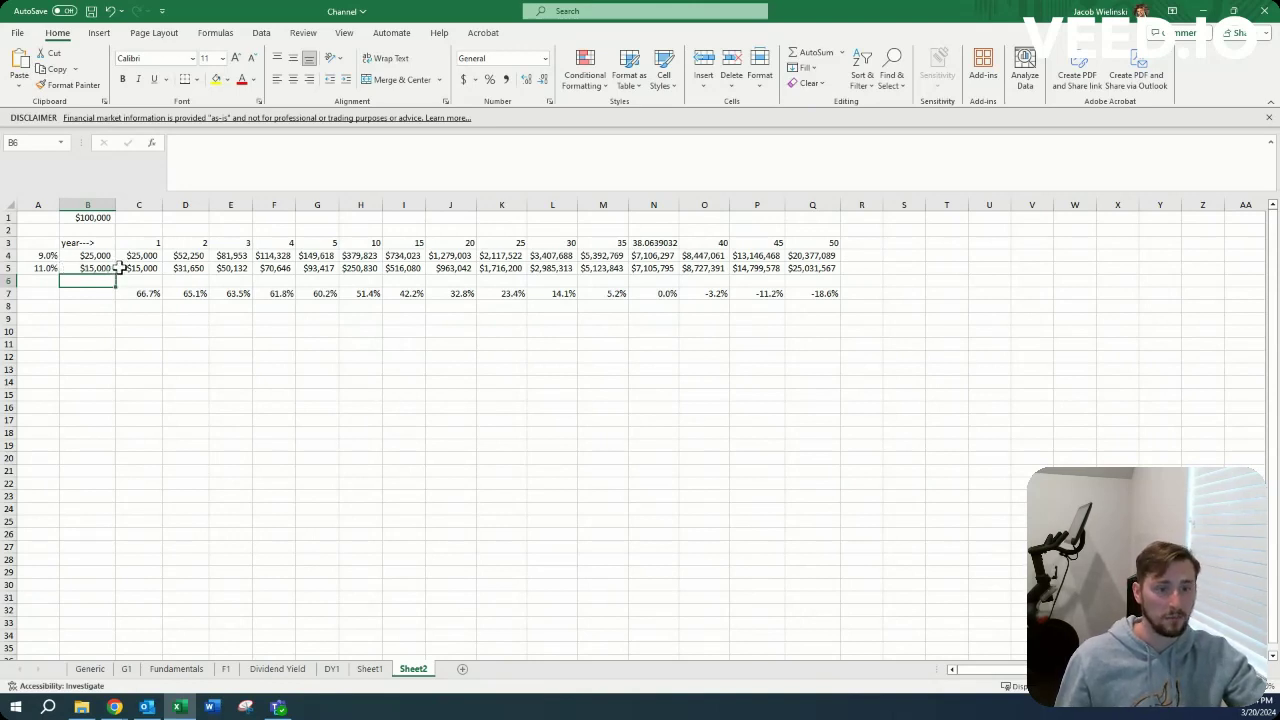
pyautogui.click(662, 244)
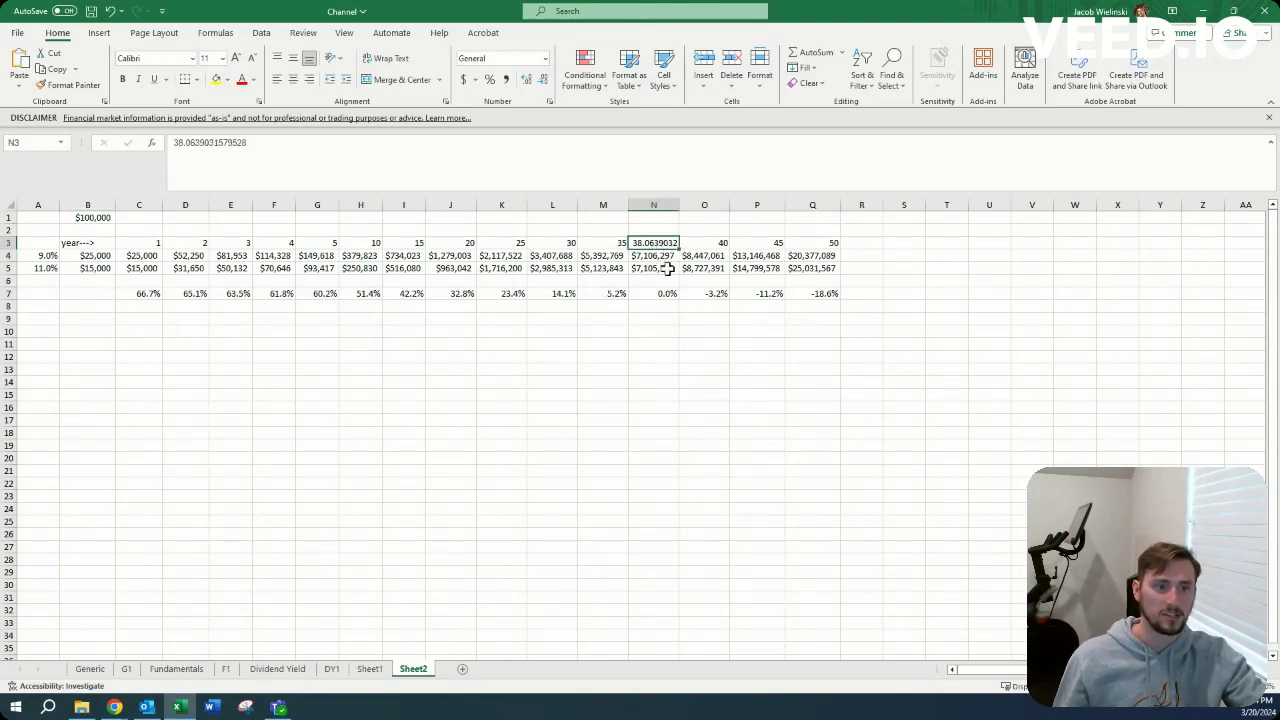
pyautogui.click(666, 270)
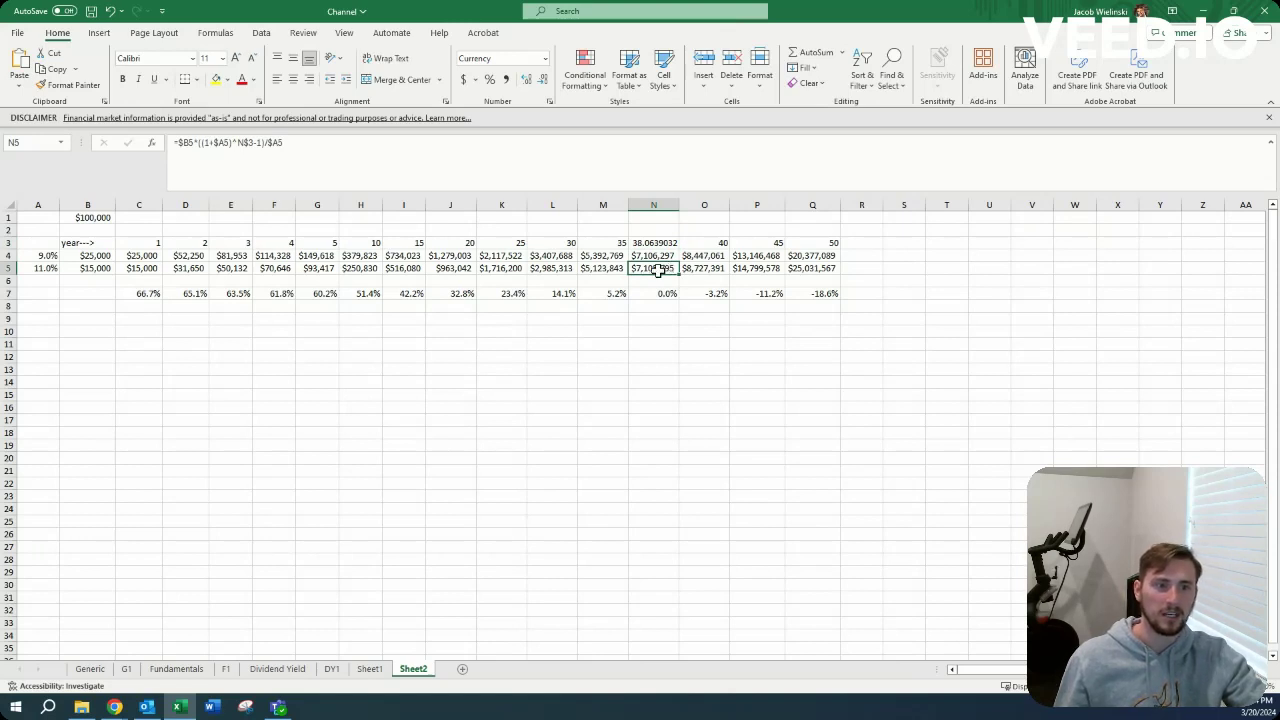
pyautogui.click(88, 256)
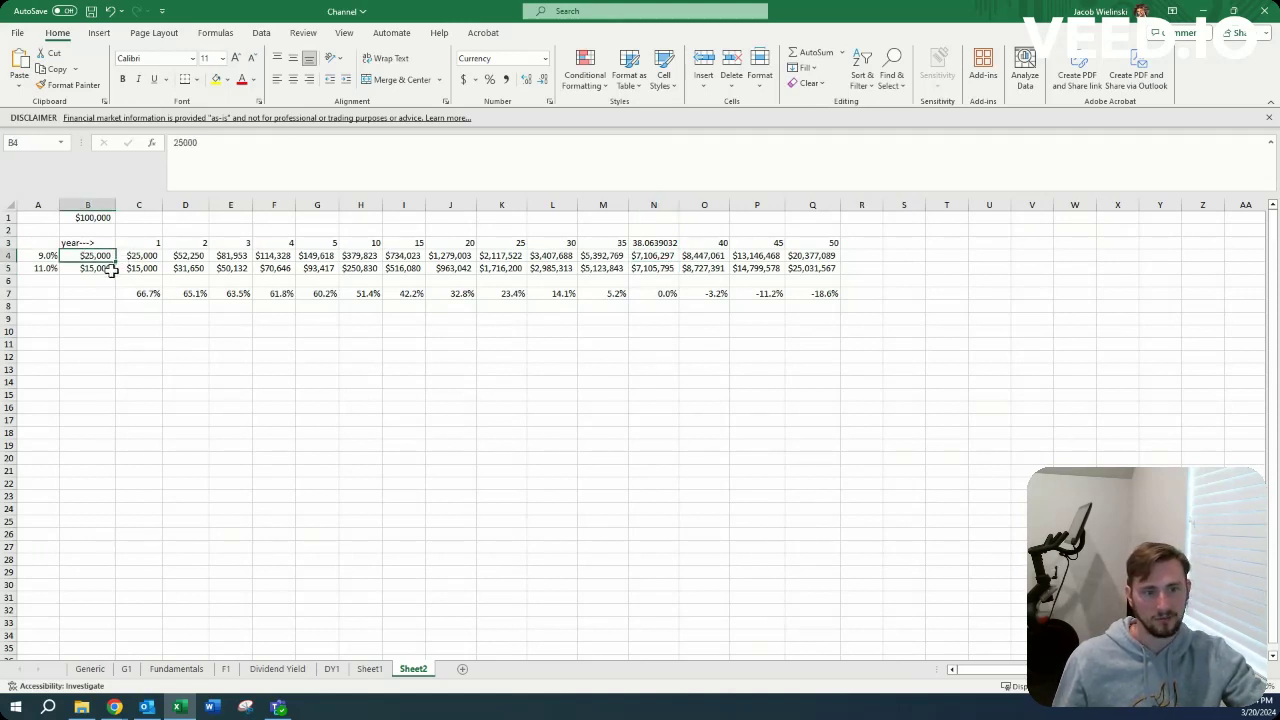
pyautogui.click(110, 268)
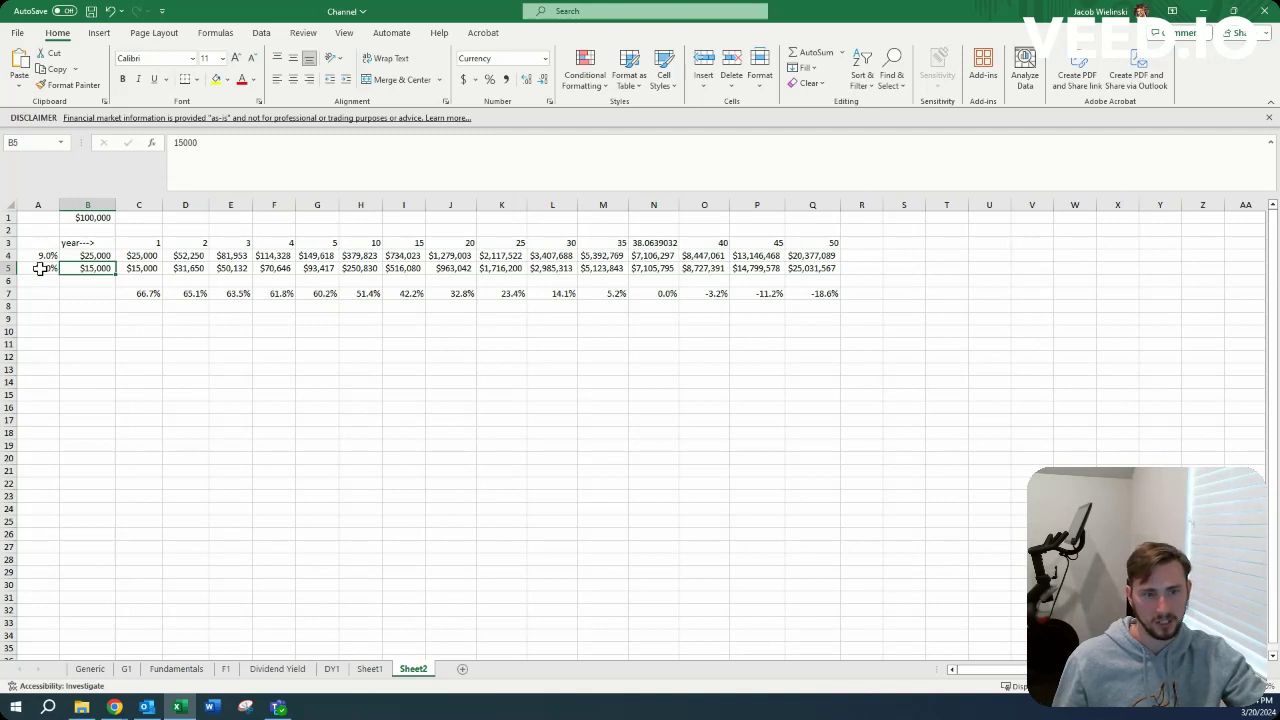
# - Set the second scenario's rate of return in A5 to 14%
pyautogui.click(42, 268)
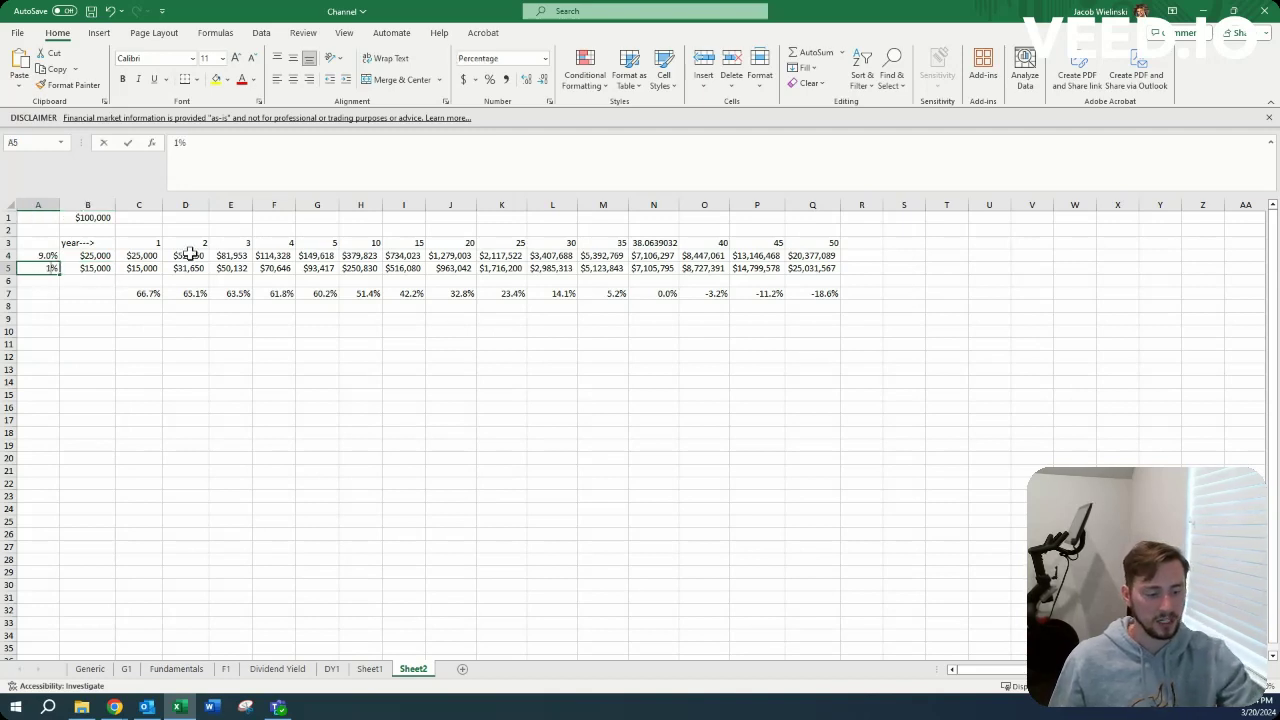
pyautogui.write('14')
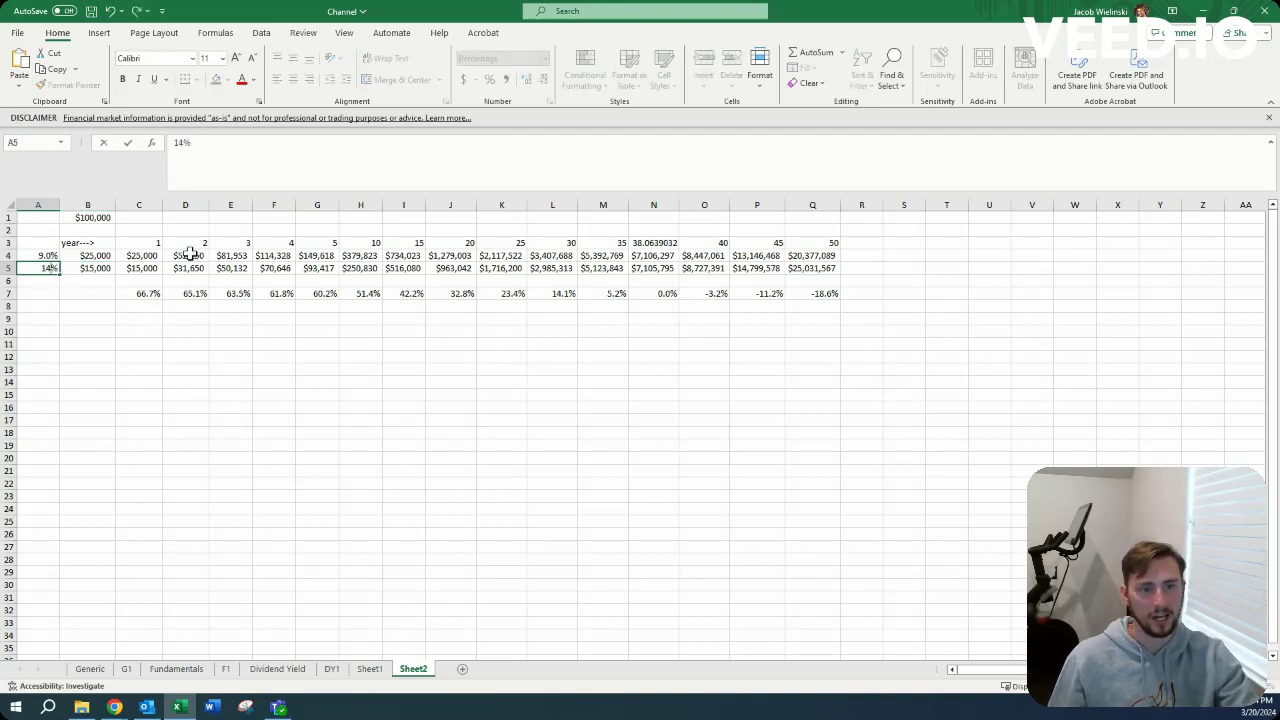
pyautogui.press('Return')
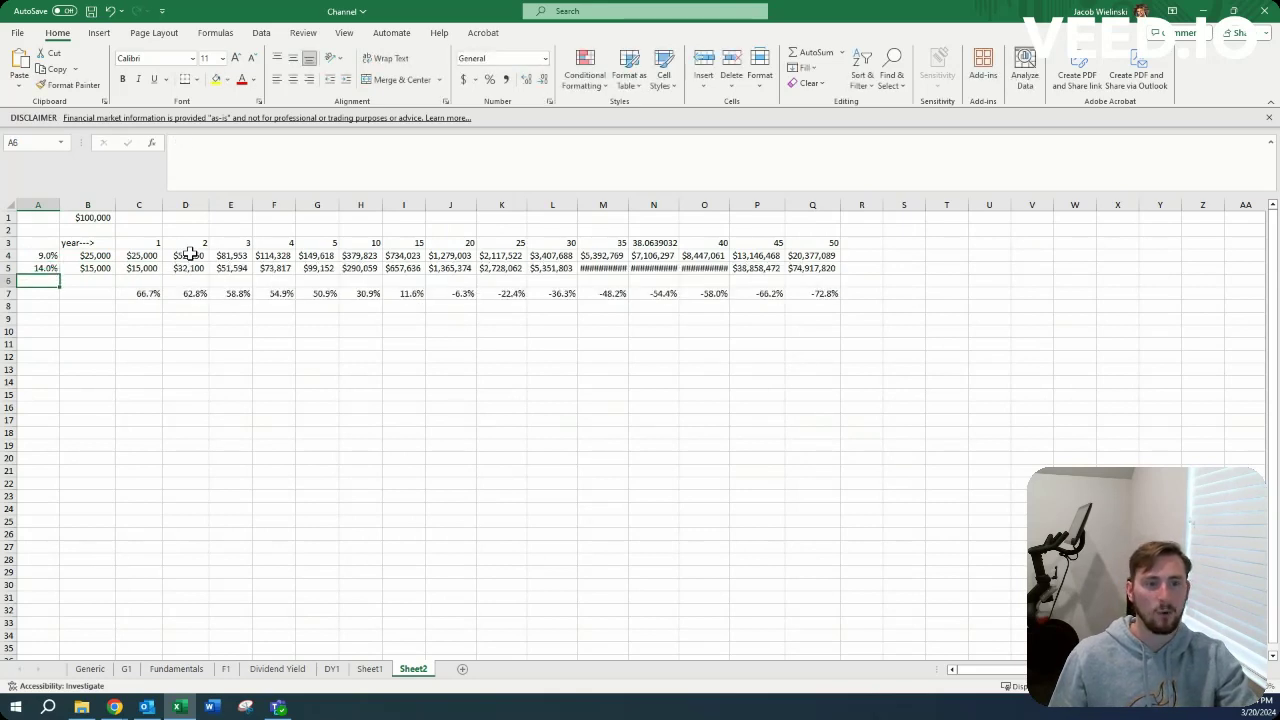
# - Try 19 in the year header cell J3 and settle on 18 to find where the two scenarios break even
pyautogui.press('Up')
pyautogui.press('Right')
pyautogui.press('Right')
pyautogui.press('Right')
pyautogui.press('Right')
pyautogui.press('Right')
pyautogui.press('Right')
pyautogui.press('Right')
pyautogui.press('Right')
pyautogui.press('Right')
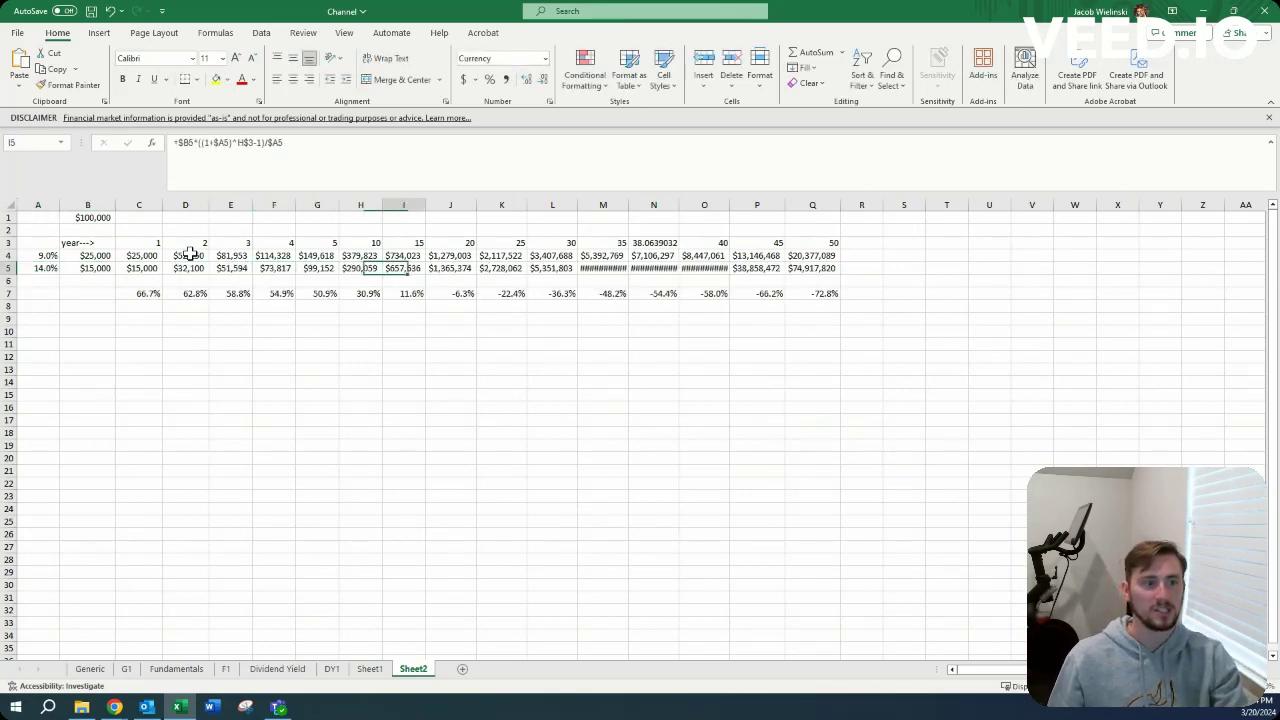
pyautogui.press('Up')
pyautogui.press('Up')
pyautogui.write('19')
pyautogui.press('Return')
pyautogui.press('Up')
pyautogui.write('18')
pyautogui.press('Return')
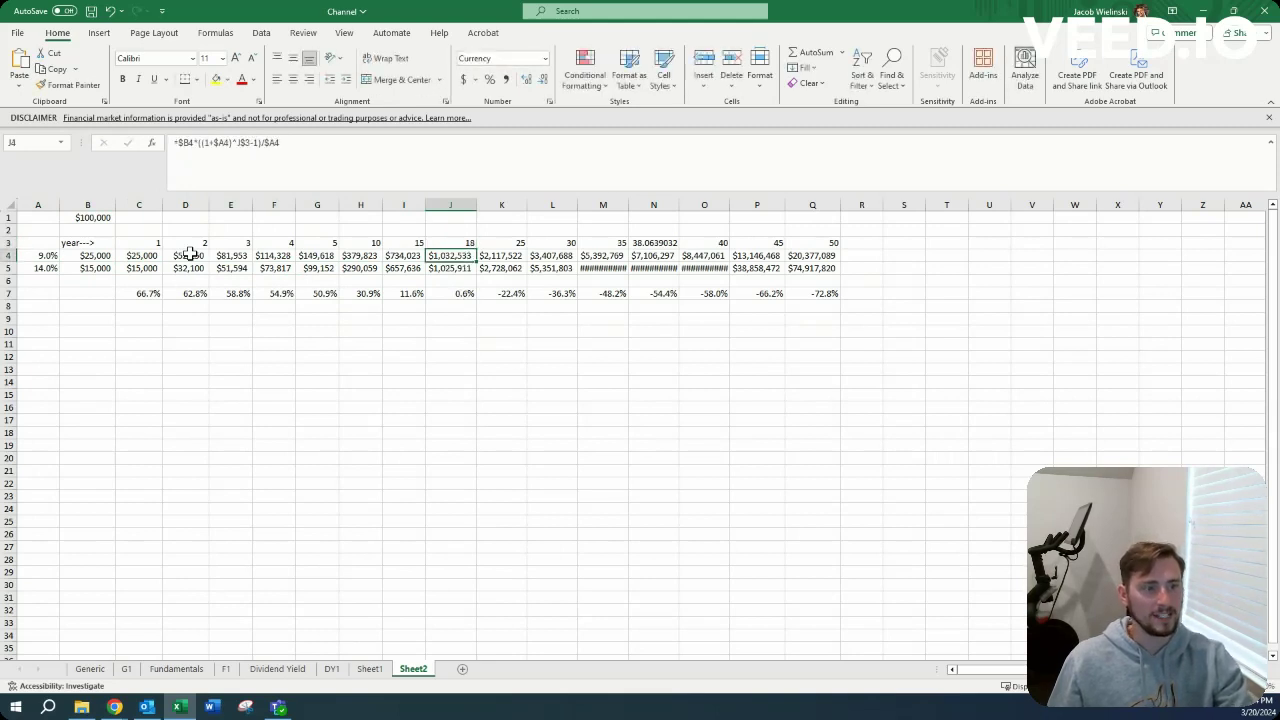
# - Set the second scenario's rate of return in A5 to 12%
pyautogui.press('Up')
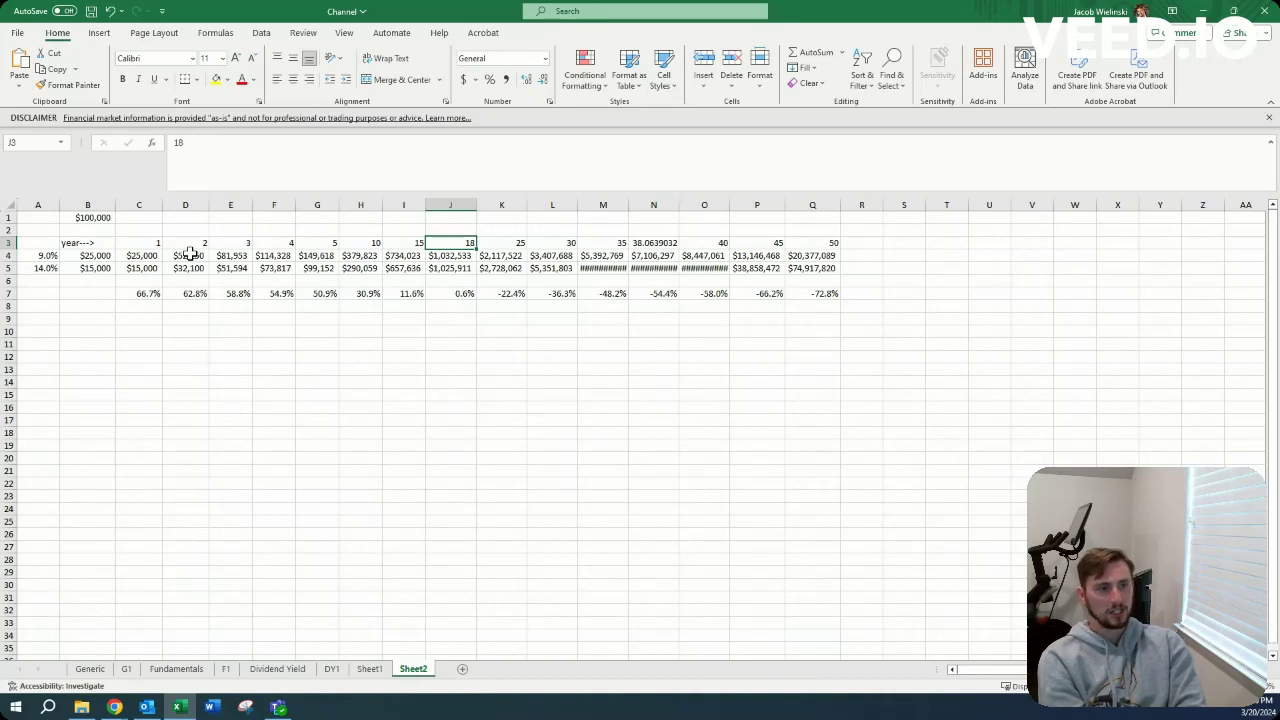
pyautogui.press('Down')
pyautogui.press('Down')
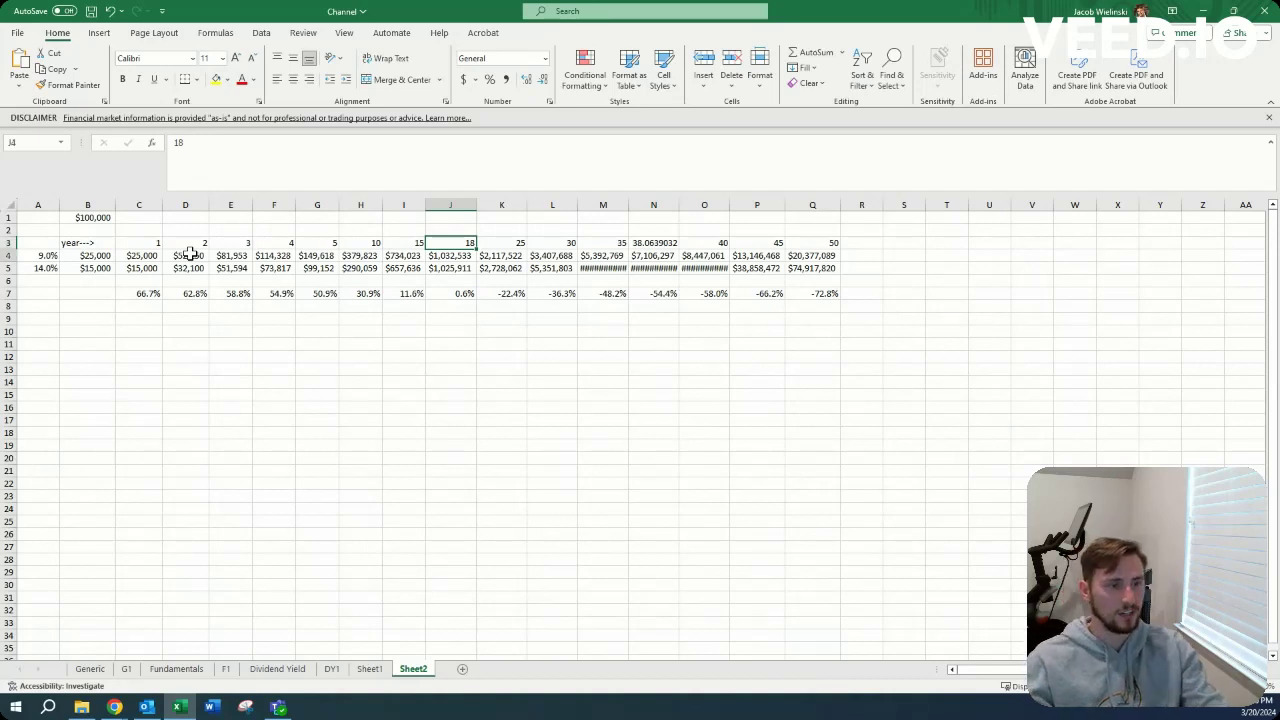
pyautogui.press('Home')
pyautogui.write('12')
pyautogui.press('Return')
# - Set the year in header cell L3 to 27 to test the break-even point
pyautogui.click(543, 247)
pyautogui.write('27')
pyautogui.press('Return')
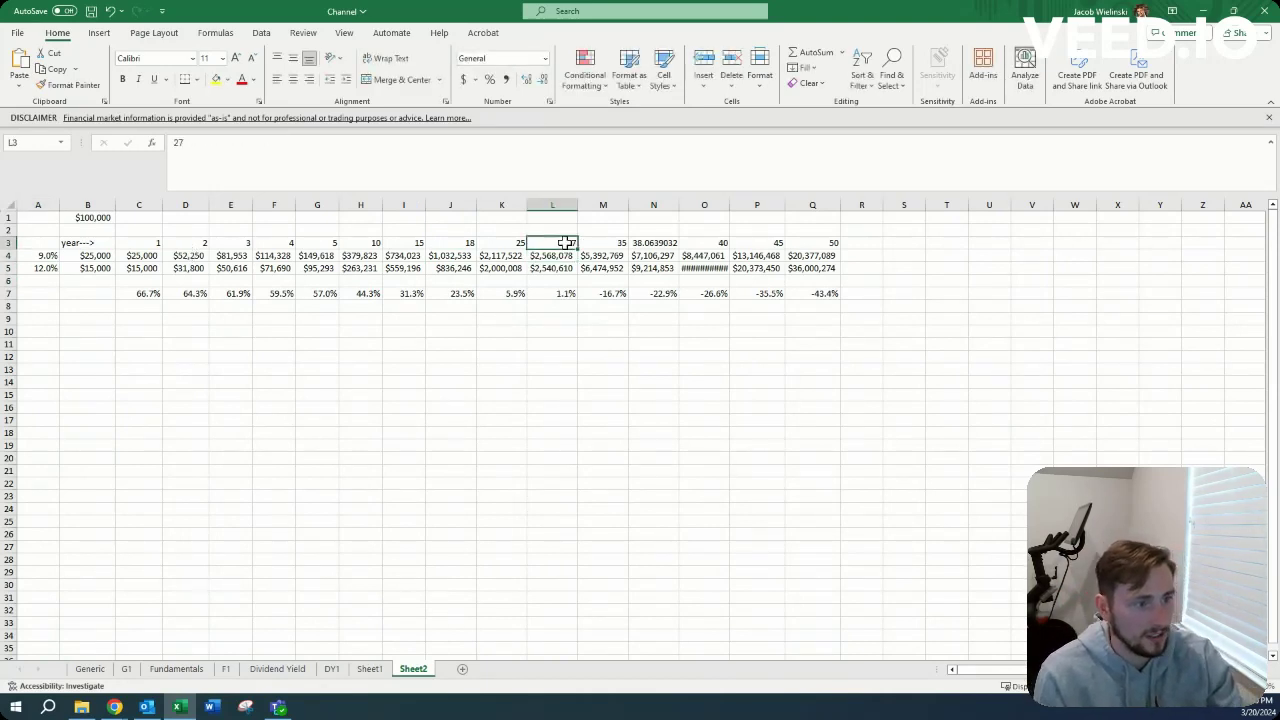